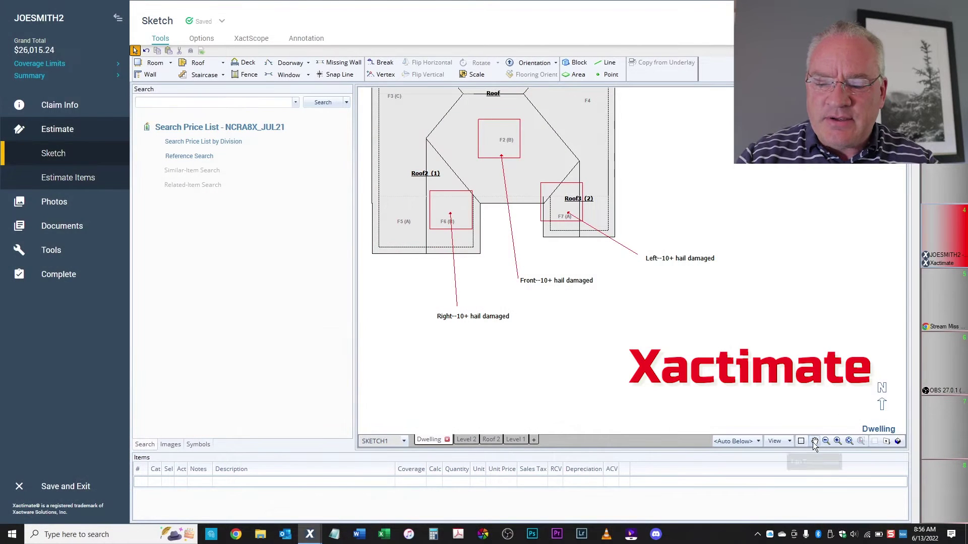
Step: Pan the Dwelling roof sketch into view, then switch to the empty Roof 2 level
left_click(816, 442)
mouse_move(769, 261)
left_mouse_down()
mouse_move(801, 334)
mouse_move(853, 405)
mouse_move(835, 394)
left_mouse_up()
key("Escape")
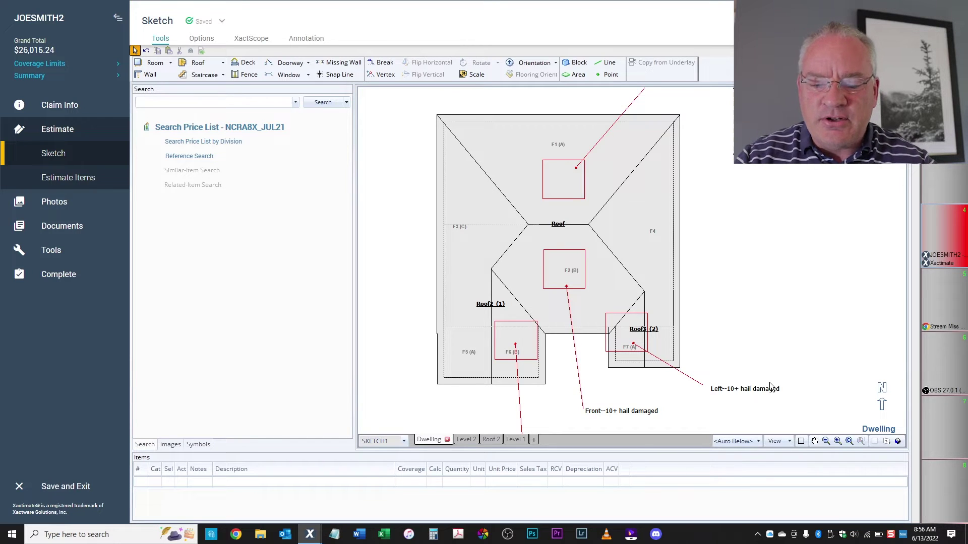
left_click(491, 440)
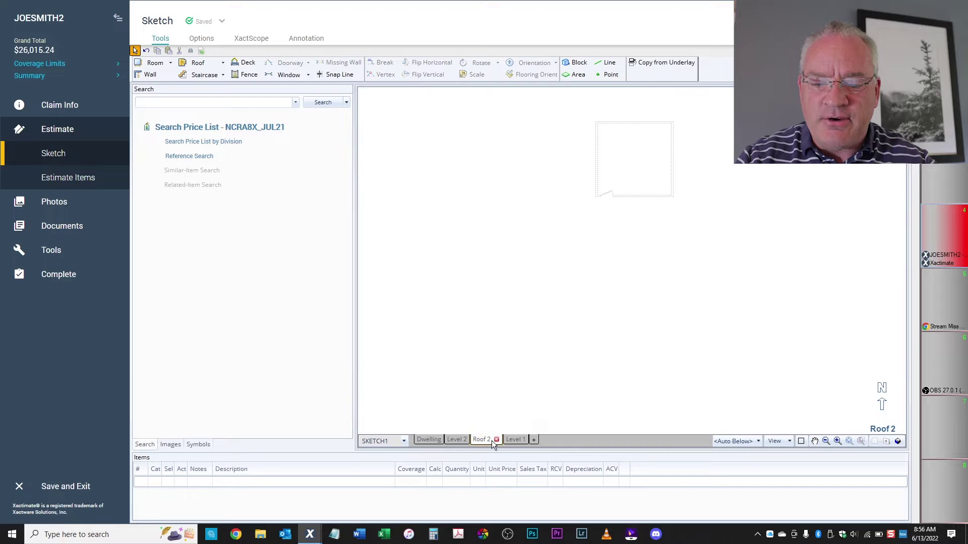
Step: Place a 12-foot square hip roof, Roof1, on an empty area of the Roof 2 canvas
left_click(815, 441)
left_click_drag(707, 253, 706, 124)
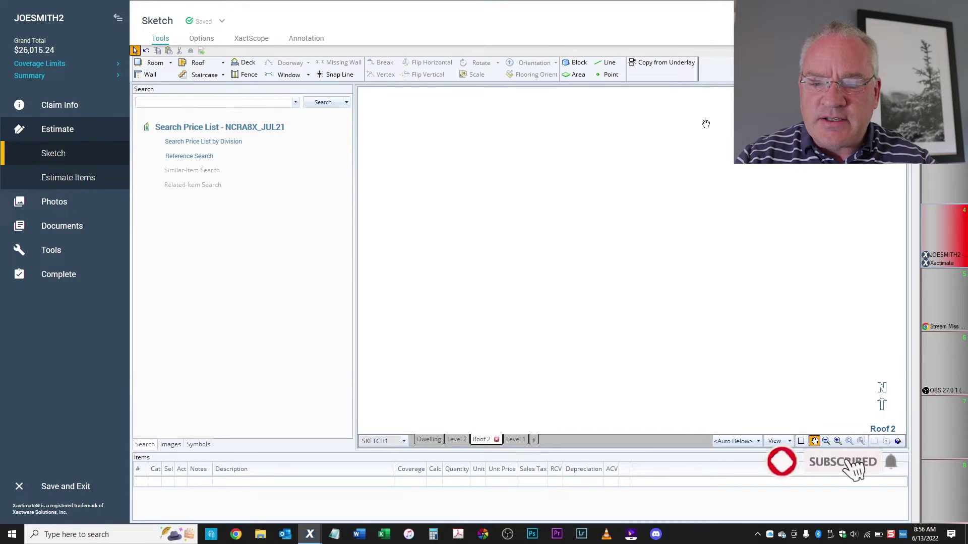
key("Escape")
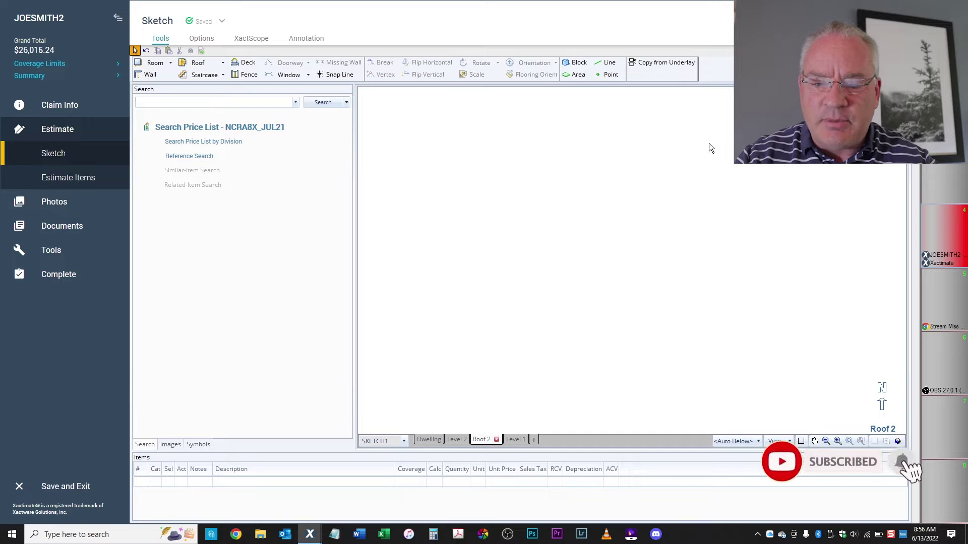
left_click(201, 66)
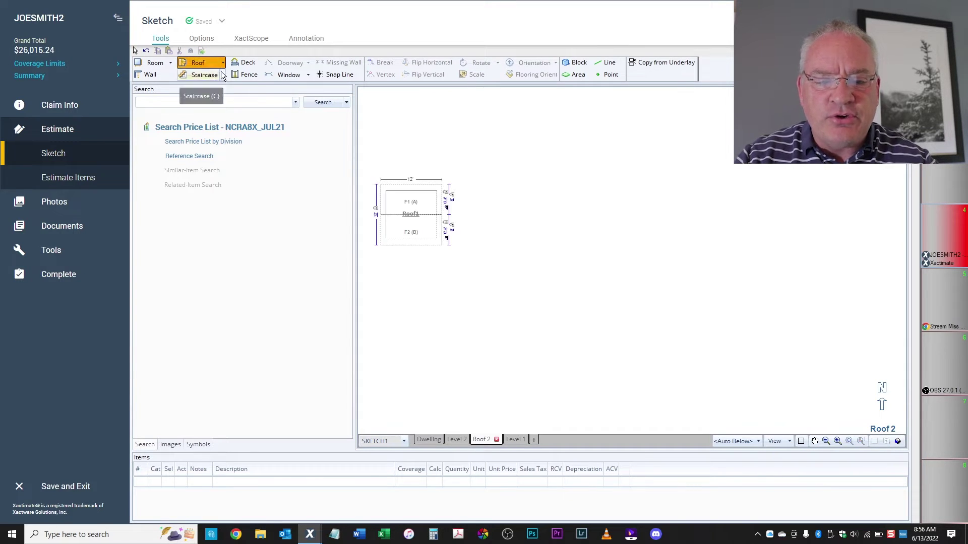
left_click(223, 63)
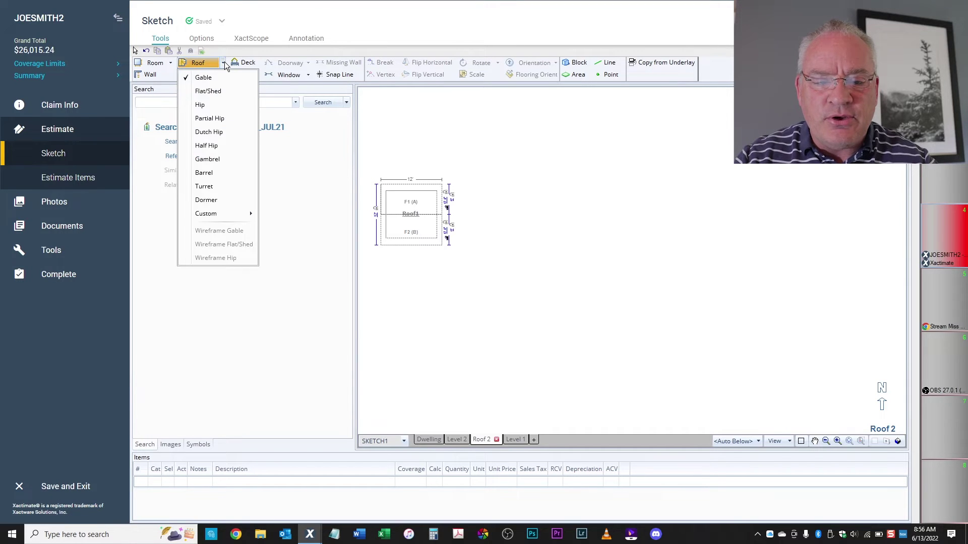
left_click(199, 106)
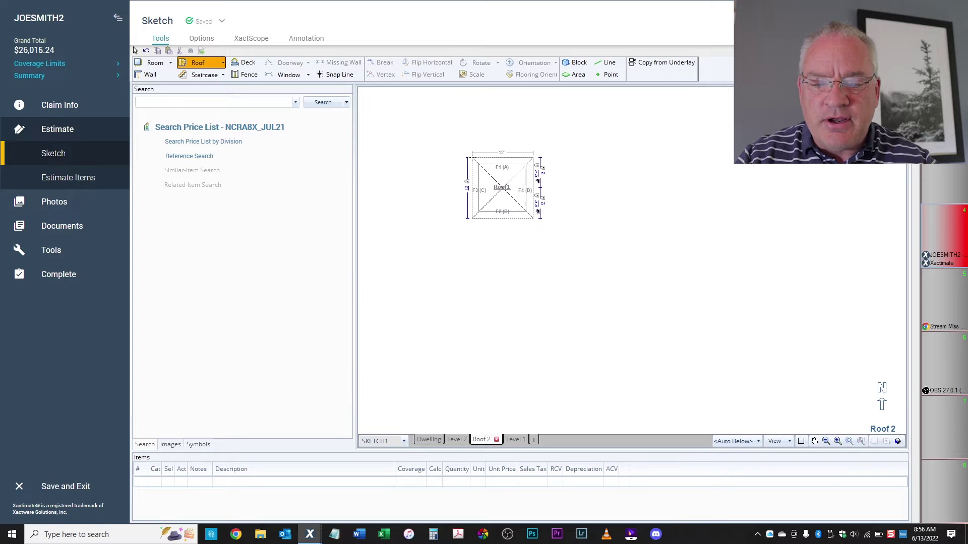
left_click(487, 199)
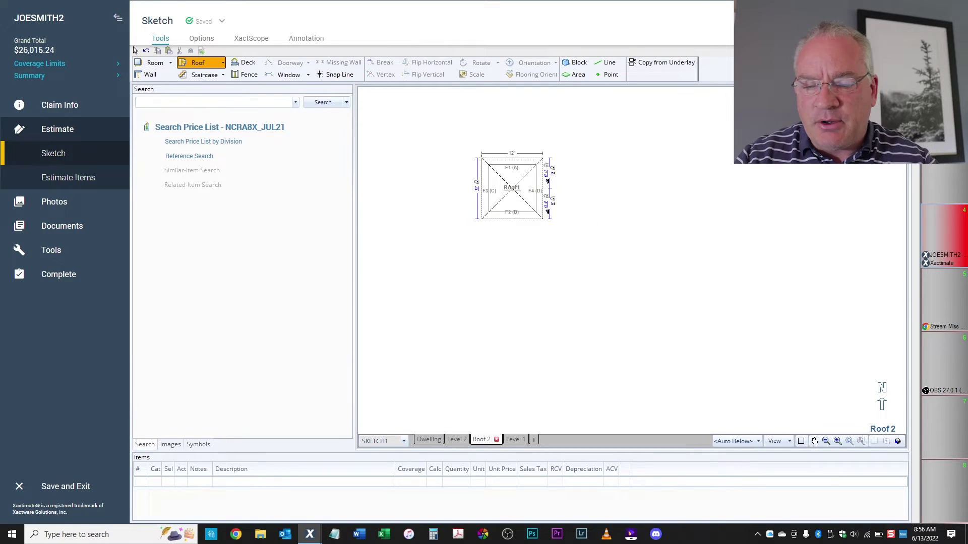
Step: Stretch Roof1 from its corner to about 58' 3" wide and move it down and right
left_click_drag(543, 218, 778, 392)
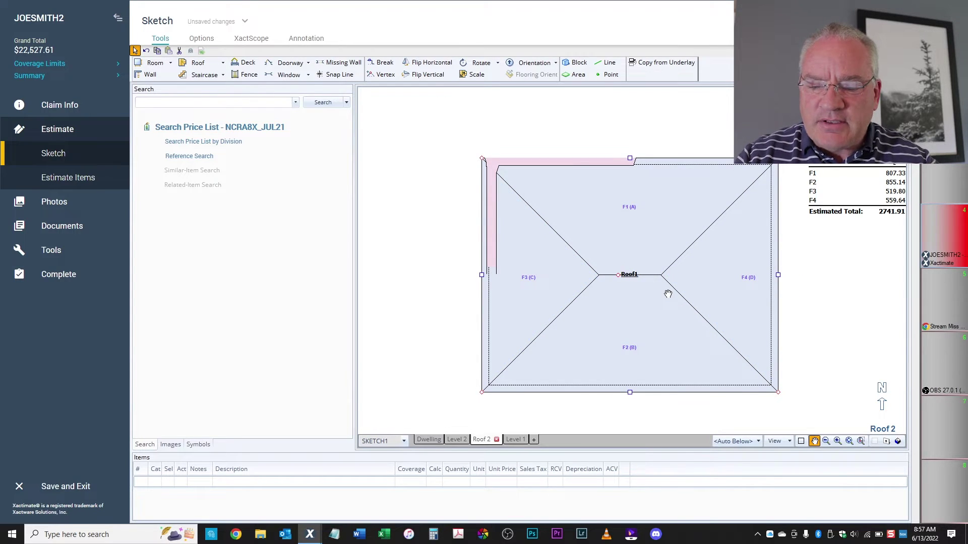
left_click_drag(668, 294, 686, 358)
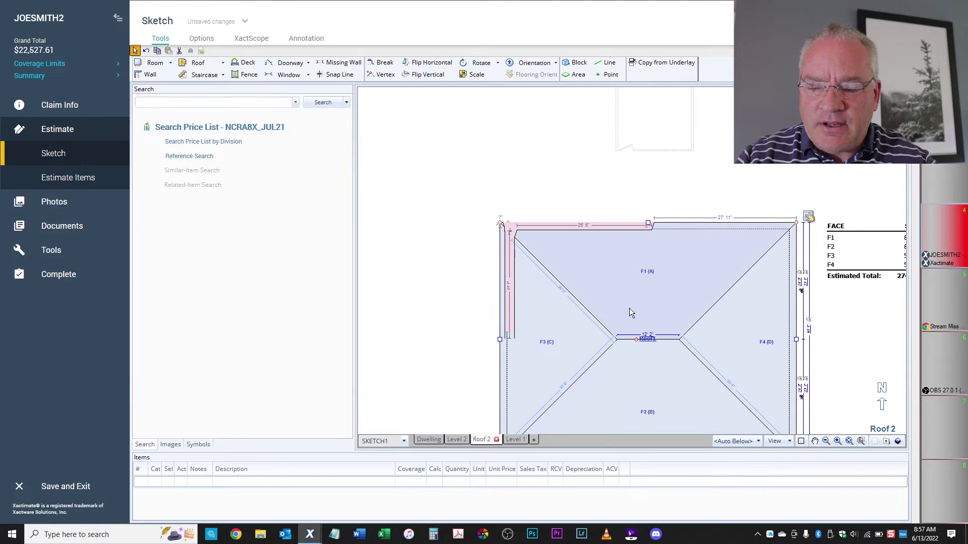
left_click_drag(635, 341, 675, 387)
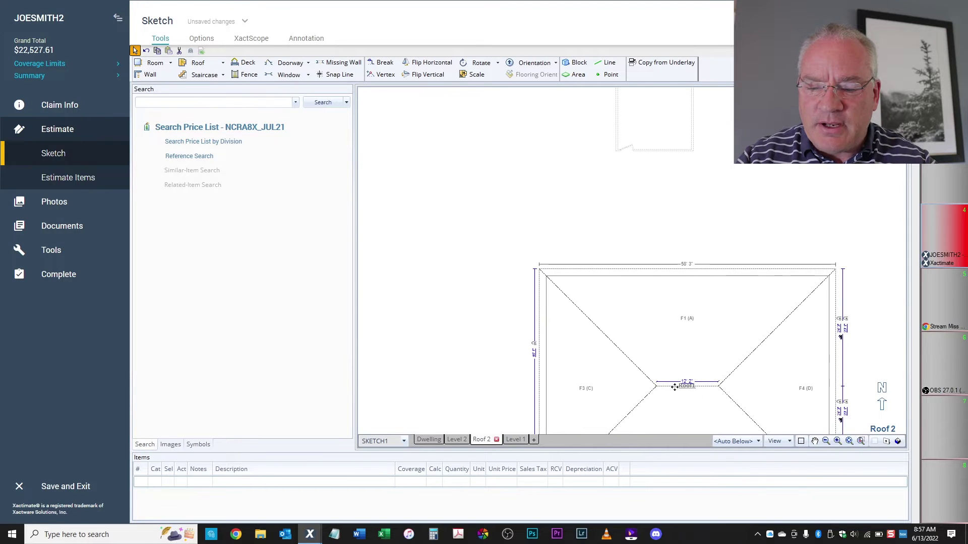
left_click(674, 387)
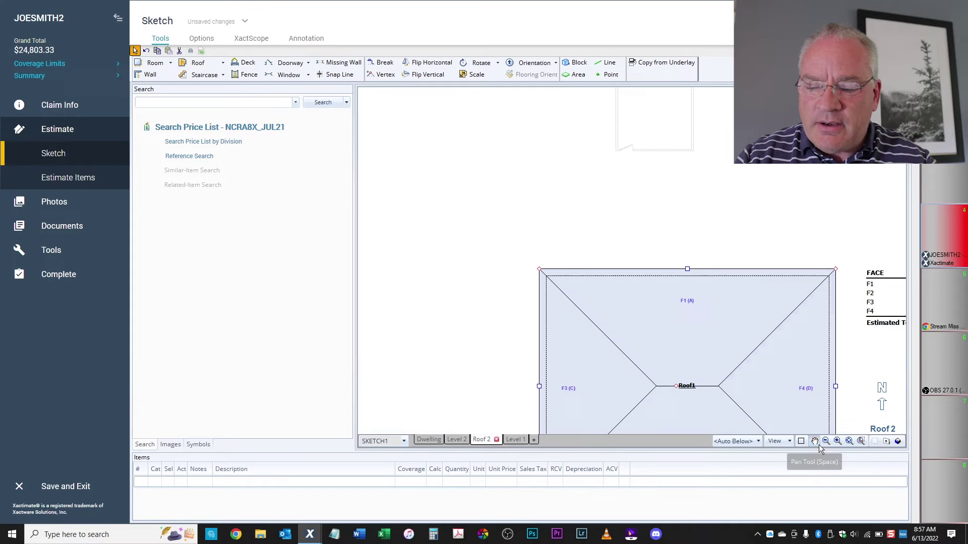
mouse_move(790, 383)
left_mouse_down()
mouse_move(677, 303)
mouse_move(687, 240)
left_mouse_up()
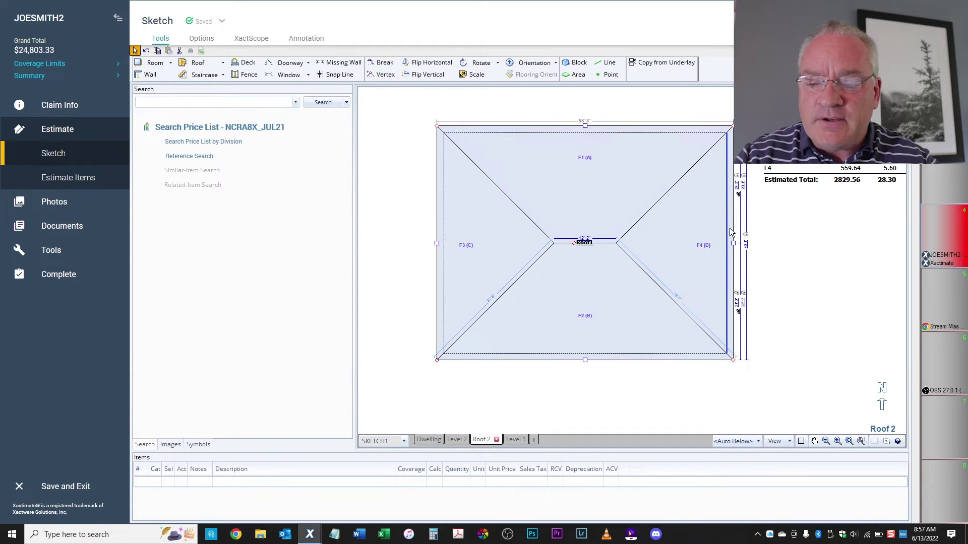
Step: Change Roof1's width from 58' 3" to 50 feet
left_click(733, 243)
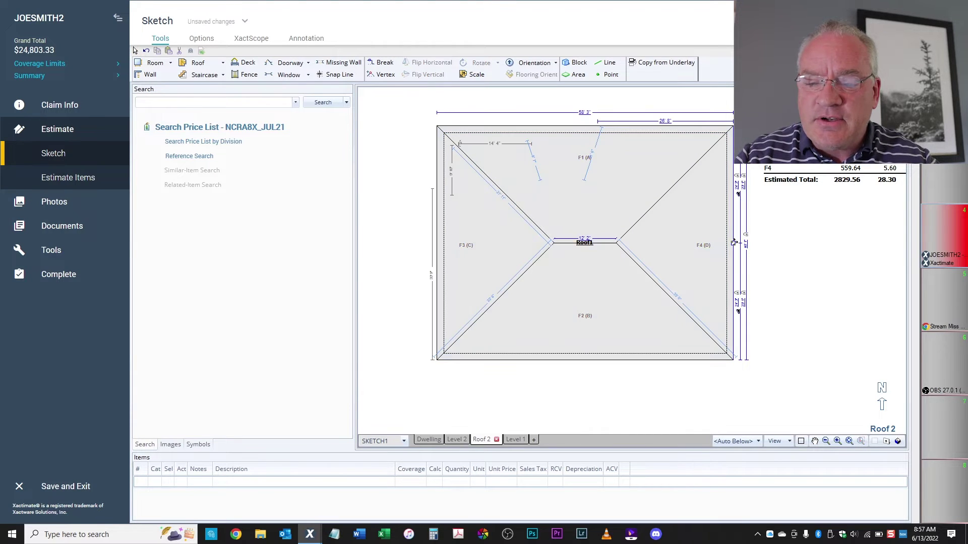
left_click(581, 114)
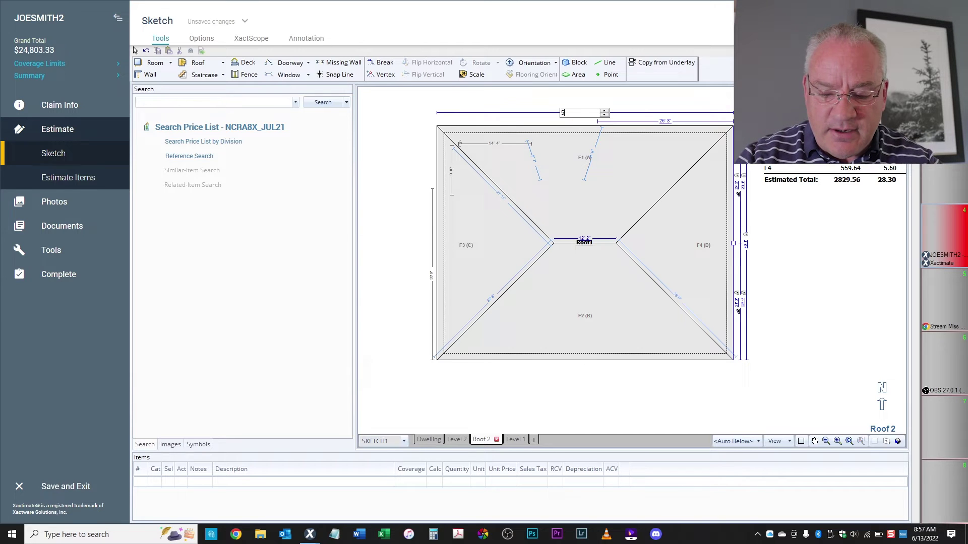
key("Return")
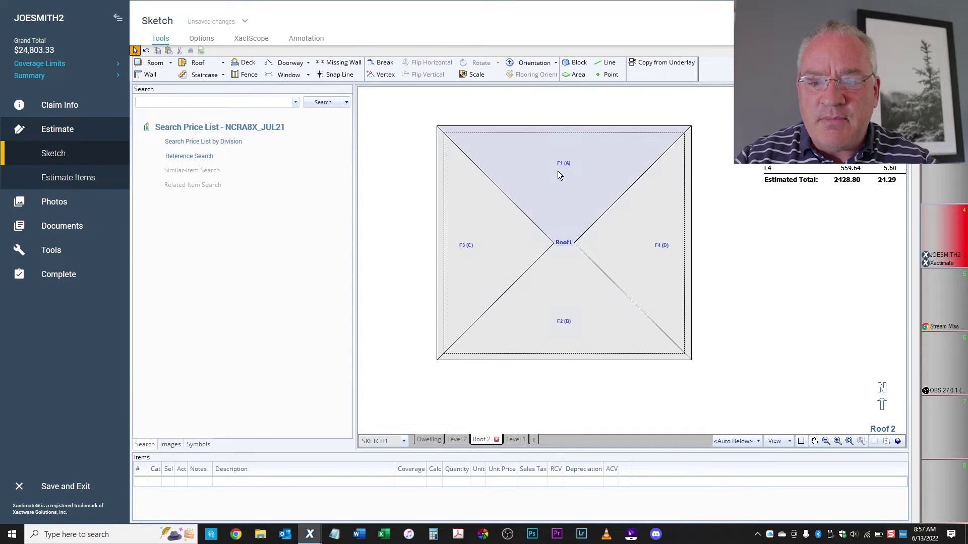
Step: Change Roof1's side length from 40' 6" to 40 feet
left_click(558, 171)
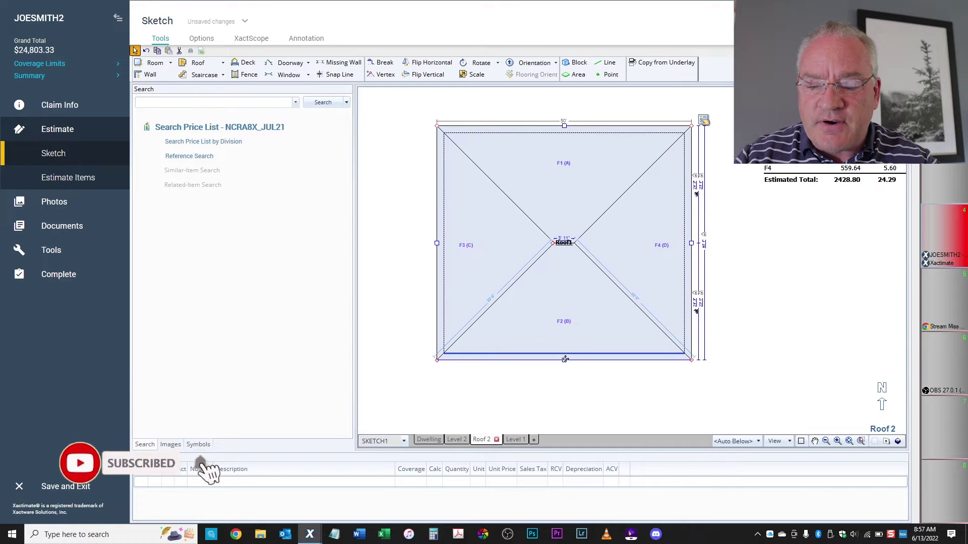
left_click_drag(565, 359, 564, 332)
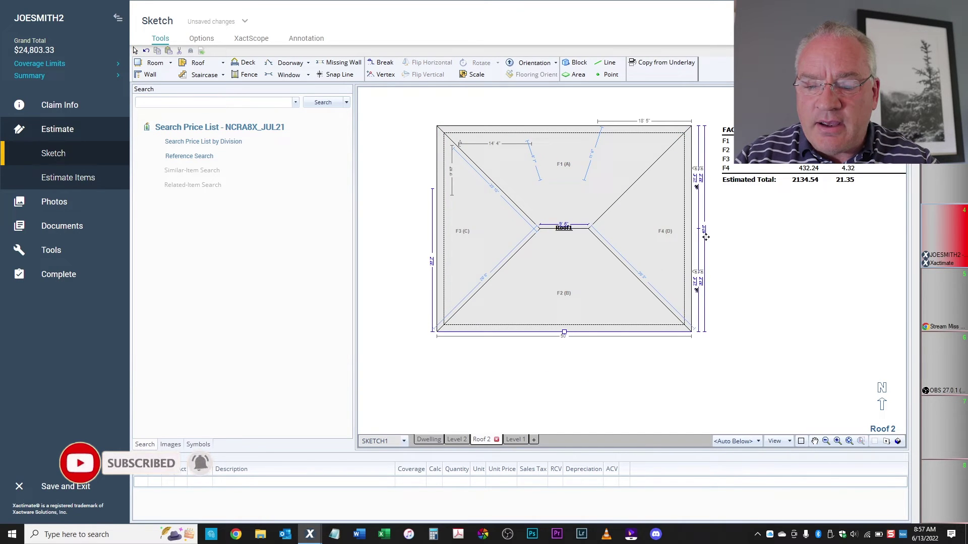
left_click(704, 231)
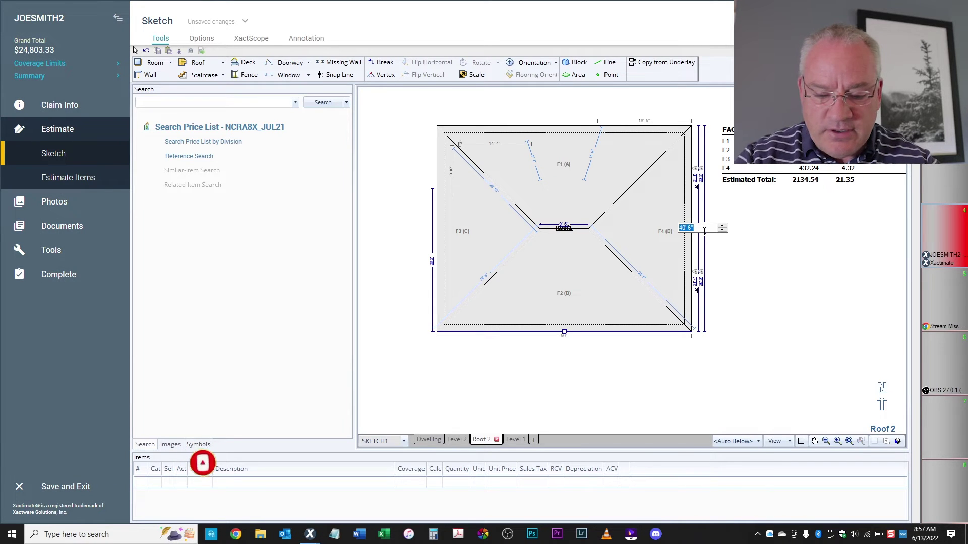
key("Return")
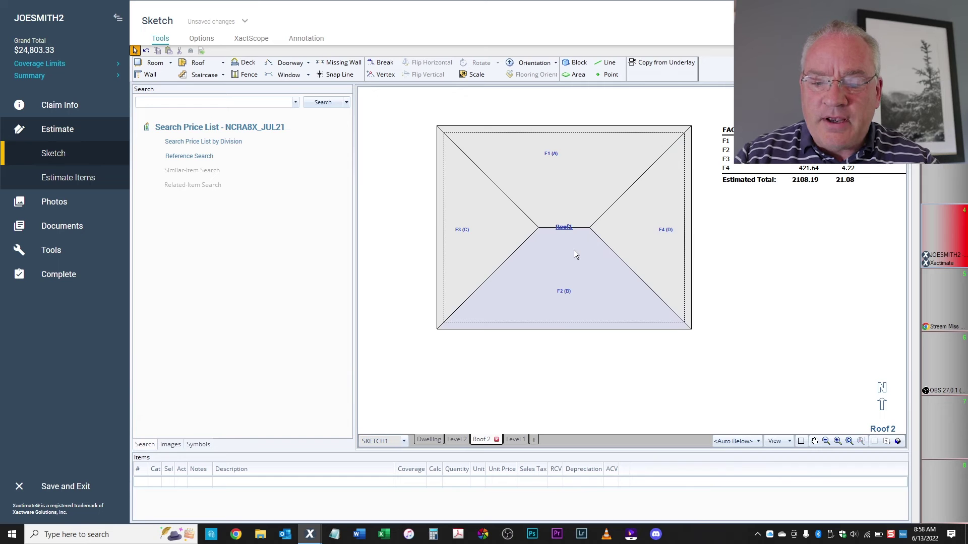
left_click(574, 250)
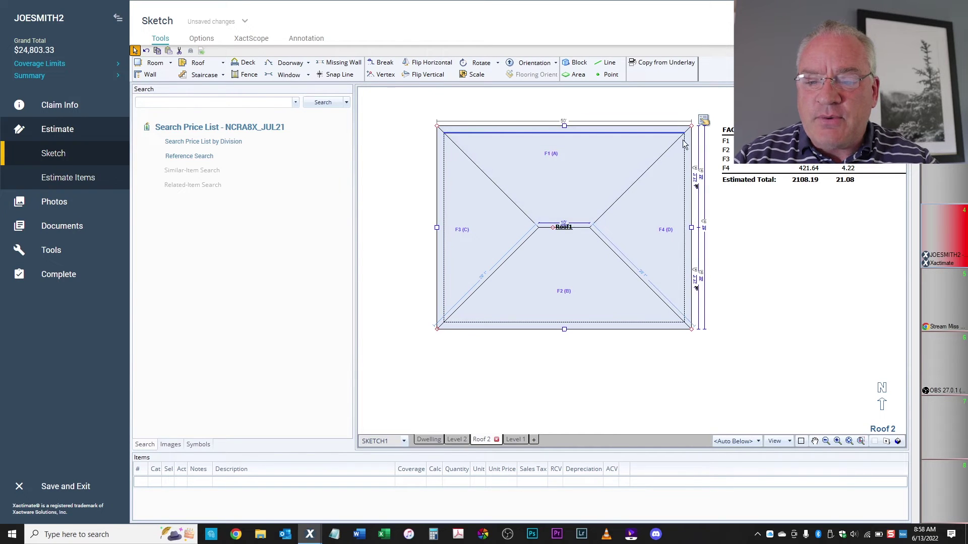
Step: Raise Roof1's slope on all sides from 4/12 to 8/12 in Roof Properties
left_click(703, 122)
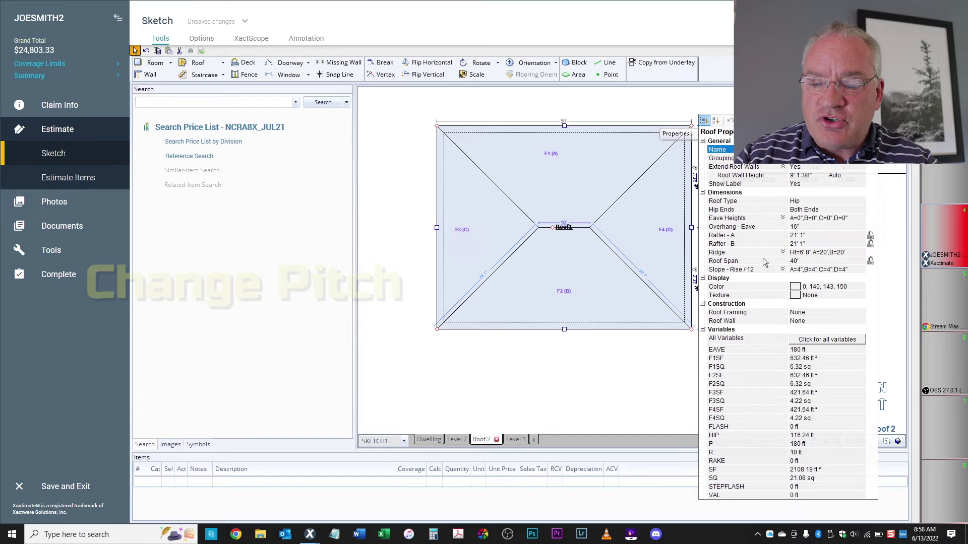
left_click(803, 273)
left_click(793, 260)
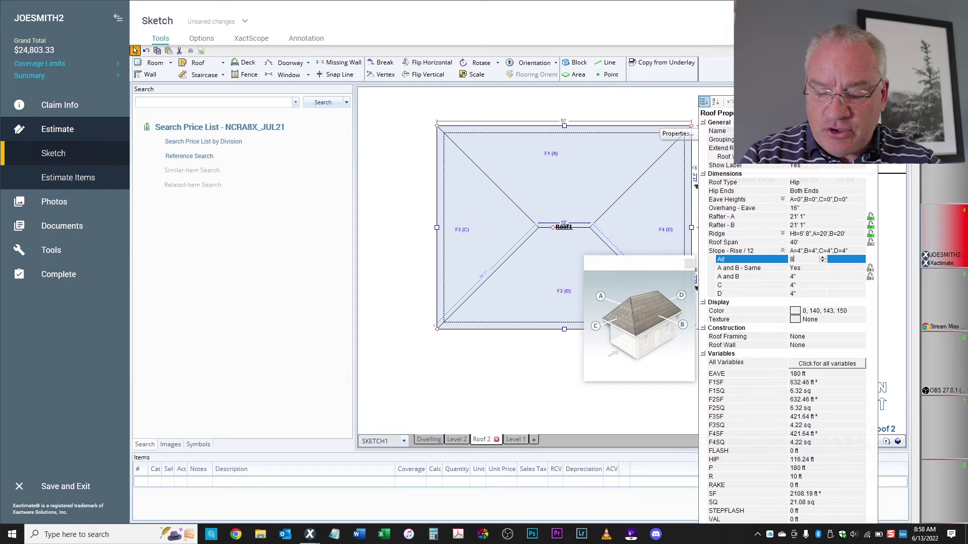
type("8")
key("Return")
left_click(586, 207)
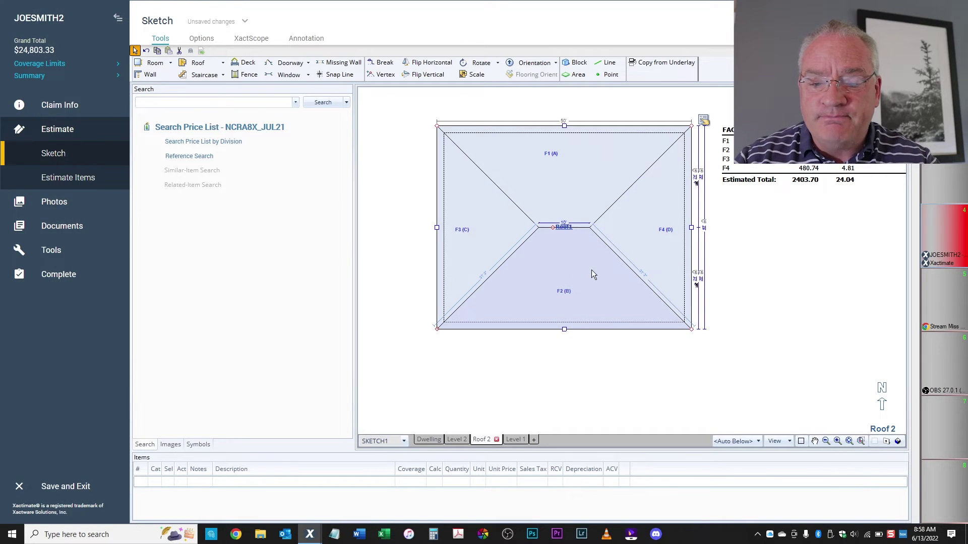
left_click(898, 443)
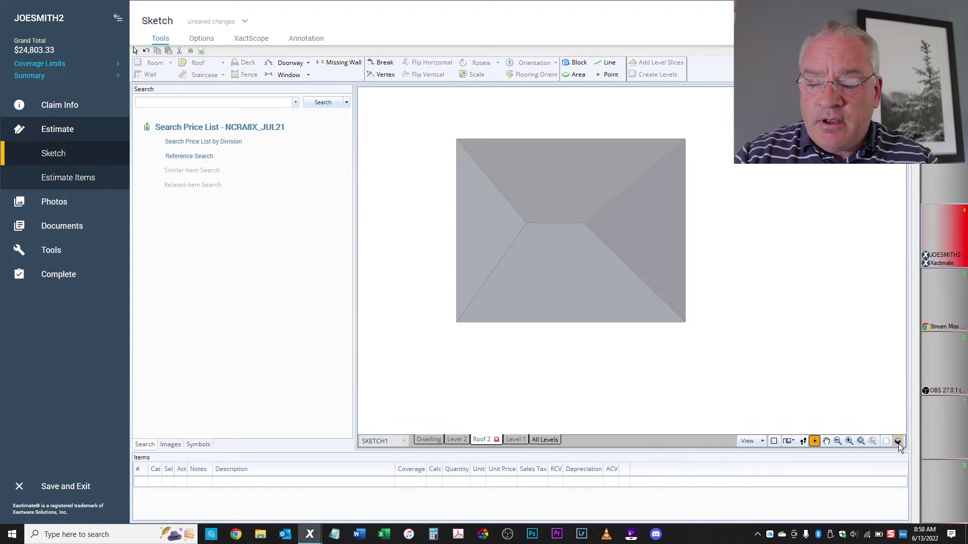
mouse_move(827, 313)
left_mouse_down()
mouse_move(756, 180)
mouse_move(844, 198)
left_mouse_up()
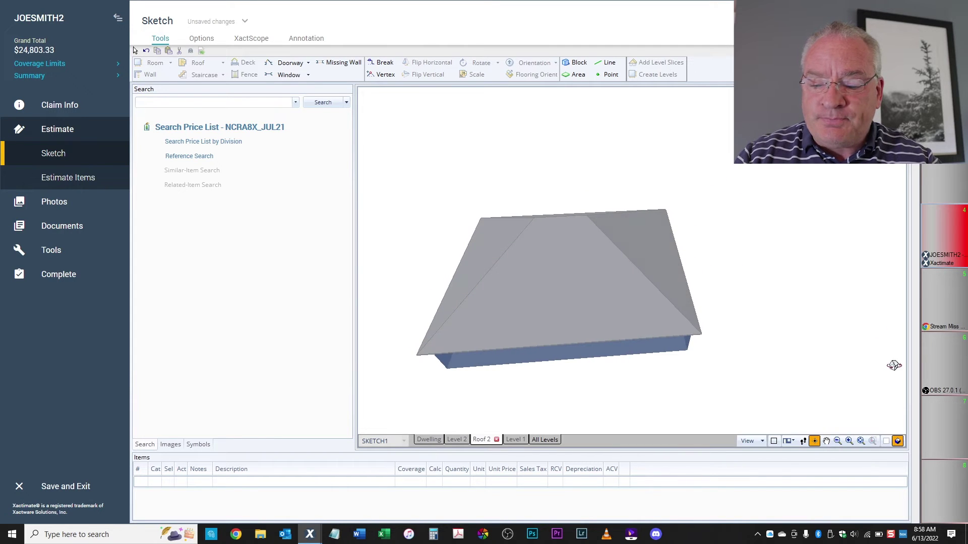
left_click(887, 441)
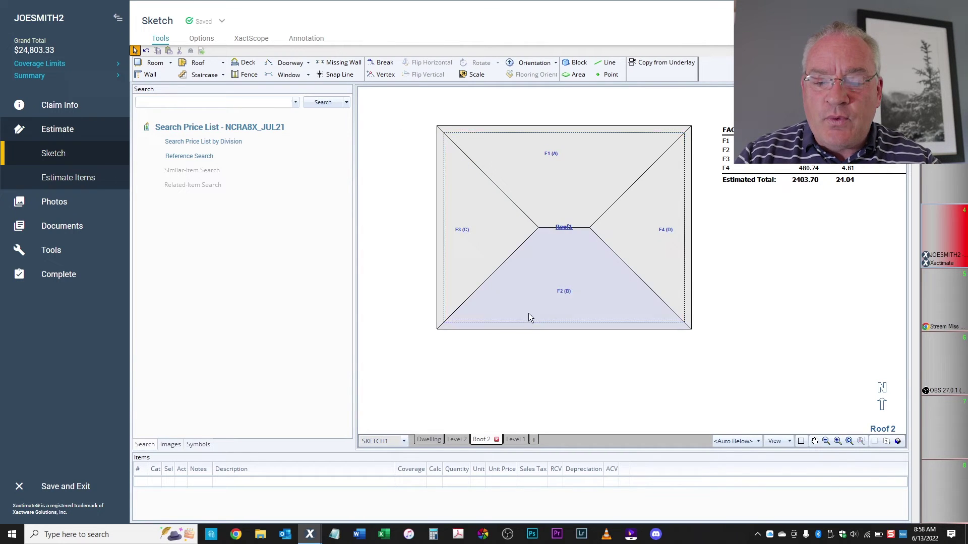
Step: Break Roof1's lower-left wall to pull out a new wing, Roof2
key("ctrl+z")
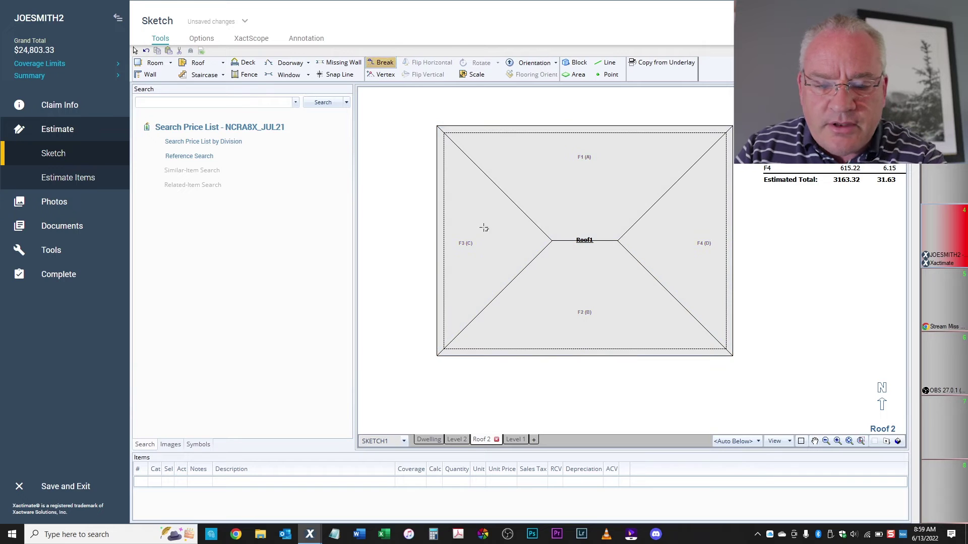
key("b")
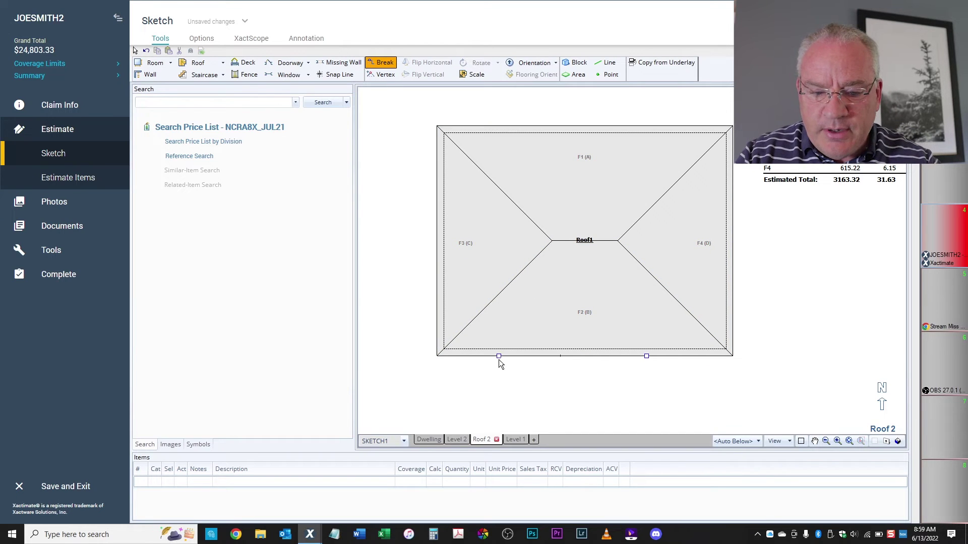
left_click_drag(491, 405, 497, 404)
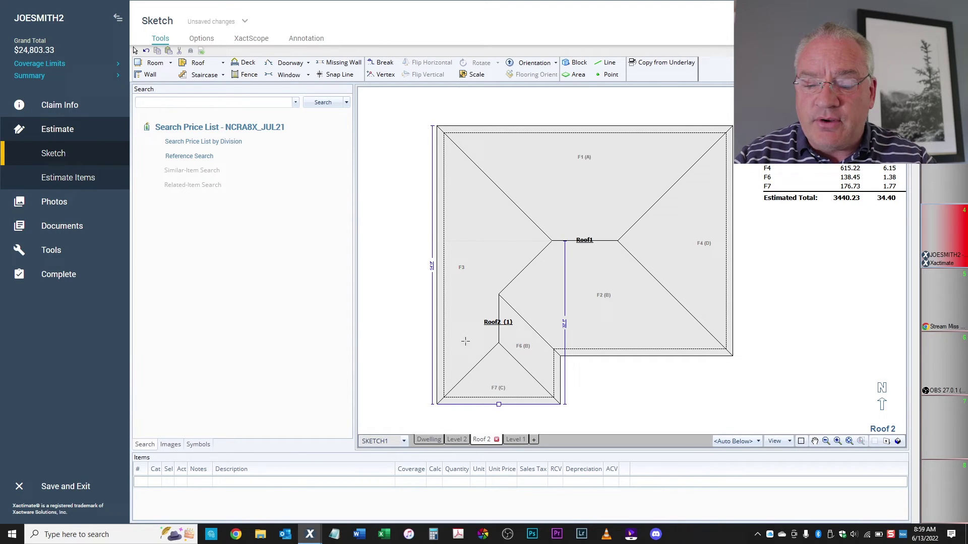
Step: Change Roof2's roof type to Gable in its properties
left_click(493, 323)
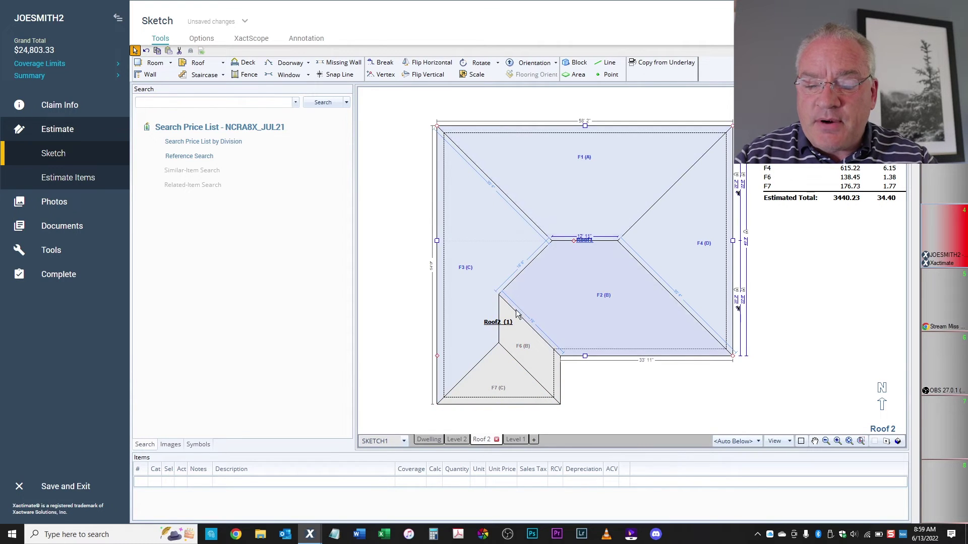
right_click(519, 247)
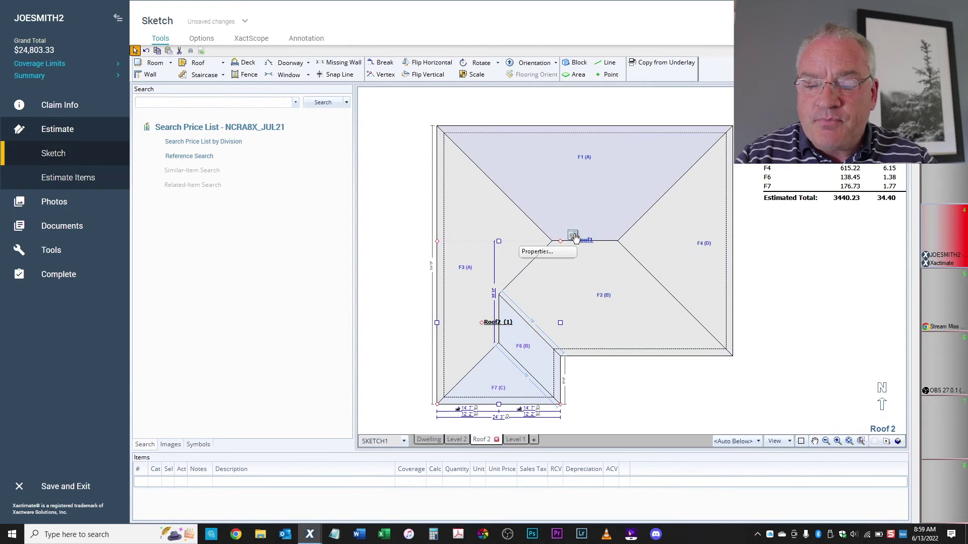
left_click(537, 251)
left_click(666, 217)
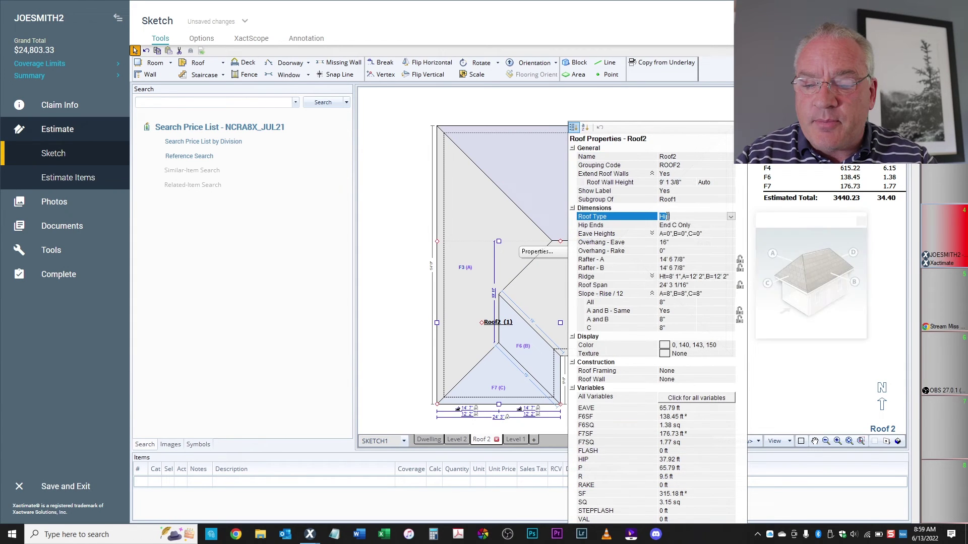
left_click(731, 217)
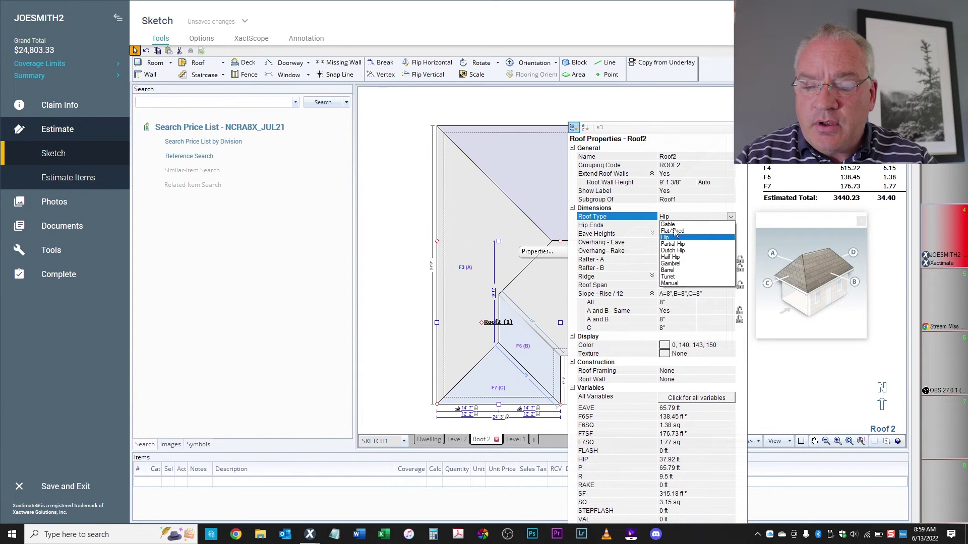
left_click(680, 233)
left_click(500, 343)
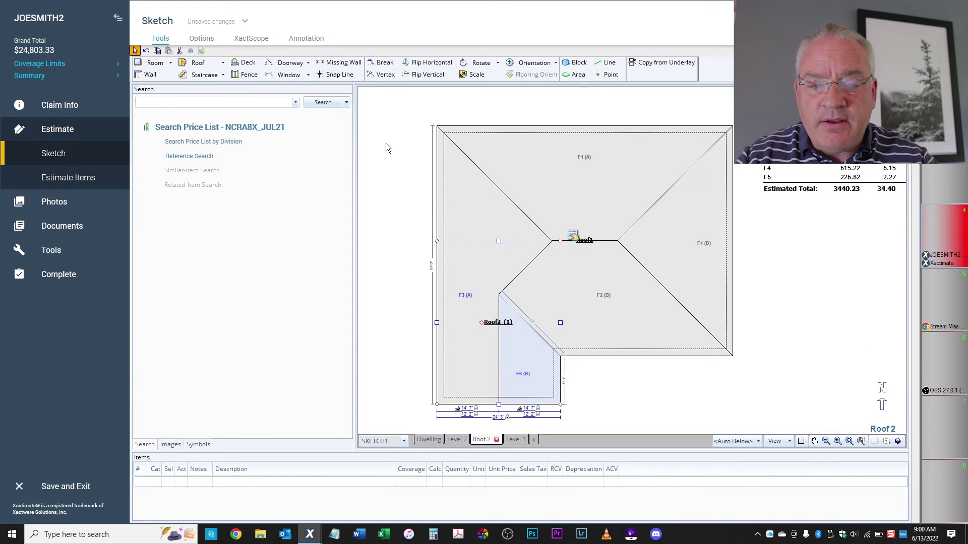
Step: Break the bottom wall on Roof1's right side and pull down a new wing, Roof3
left_click(381, 62)
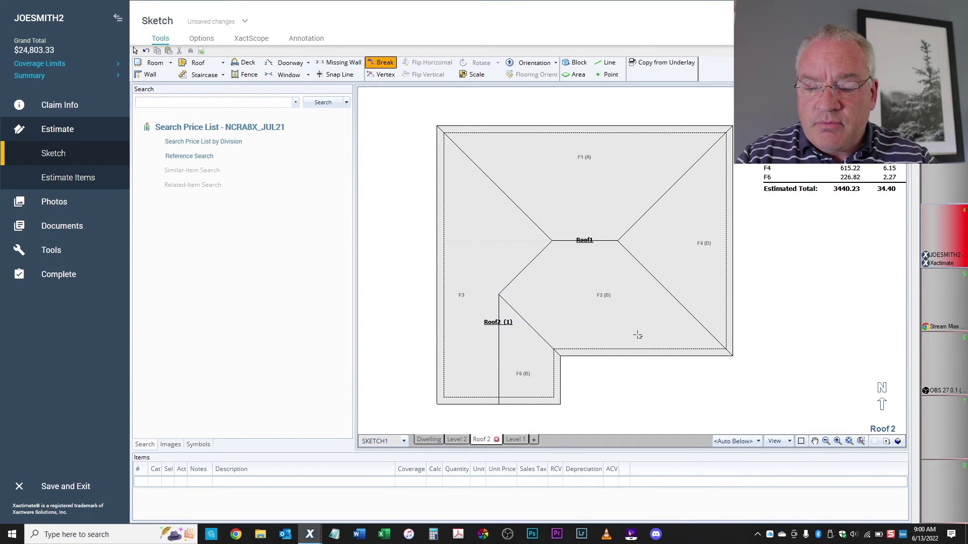
left_click(637, 357)
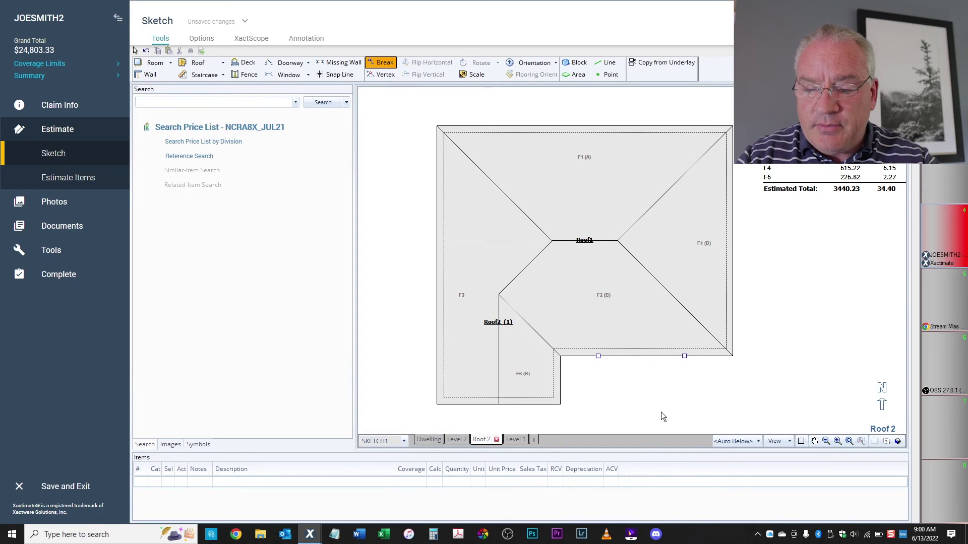
left_click_drag(684, 356, 689, 402)
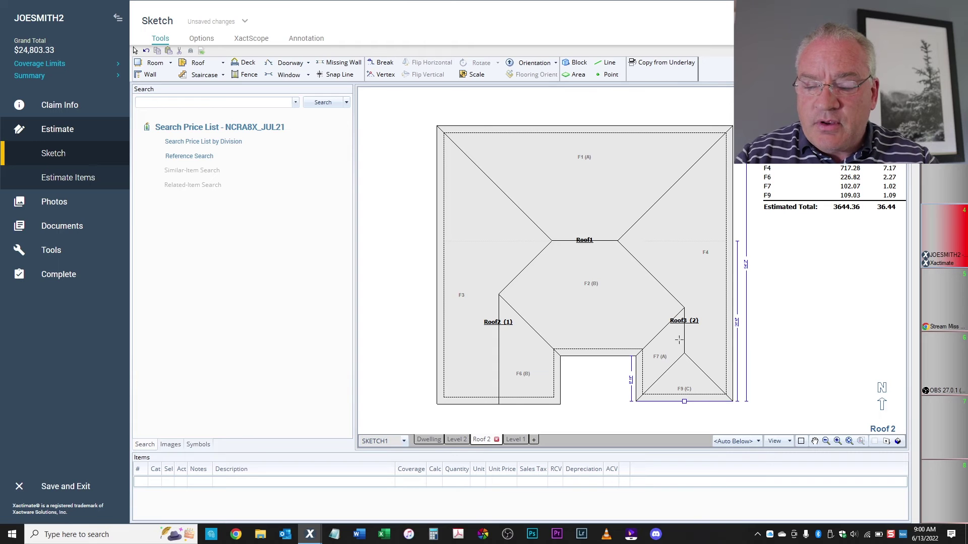
Step: Change Roof3's roof type to Gable in its properties
left_click(683, 320)
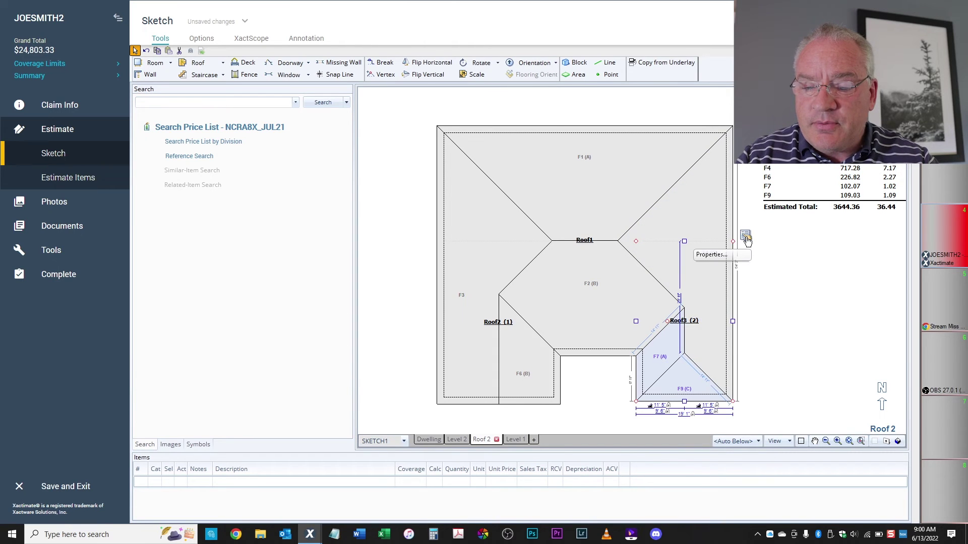
mouse_move(746, 247)
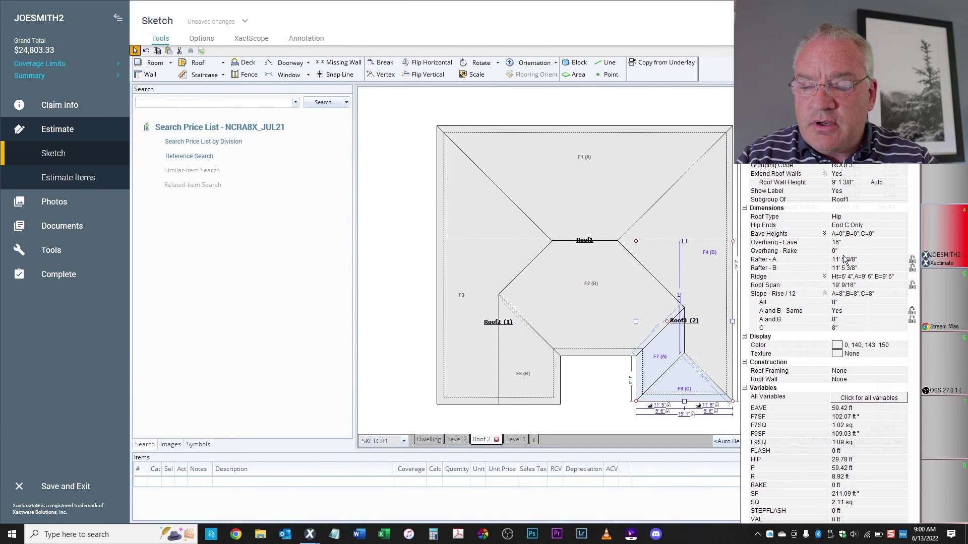
left_click(840, 218)
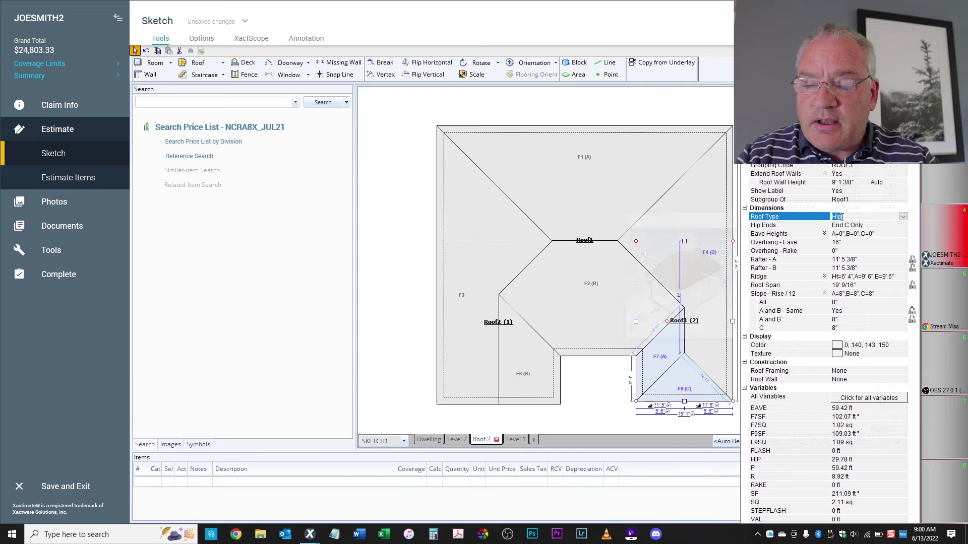
left_click(903, 217)
left_click(841, 225)
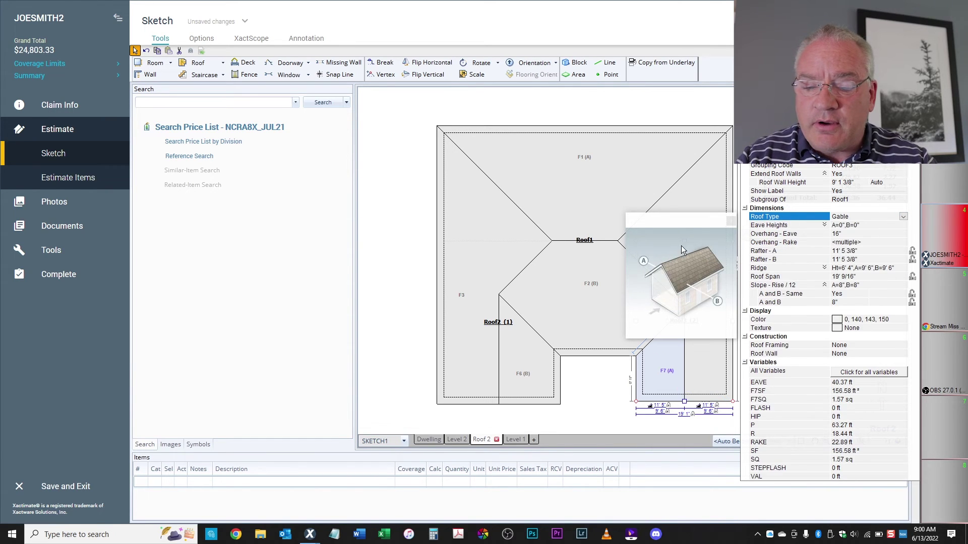
left_click(599, 278)
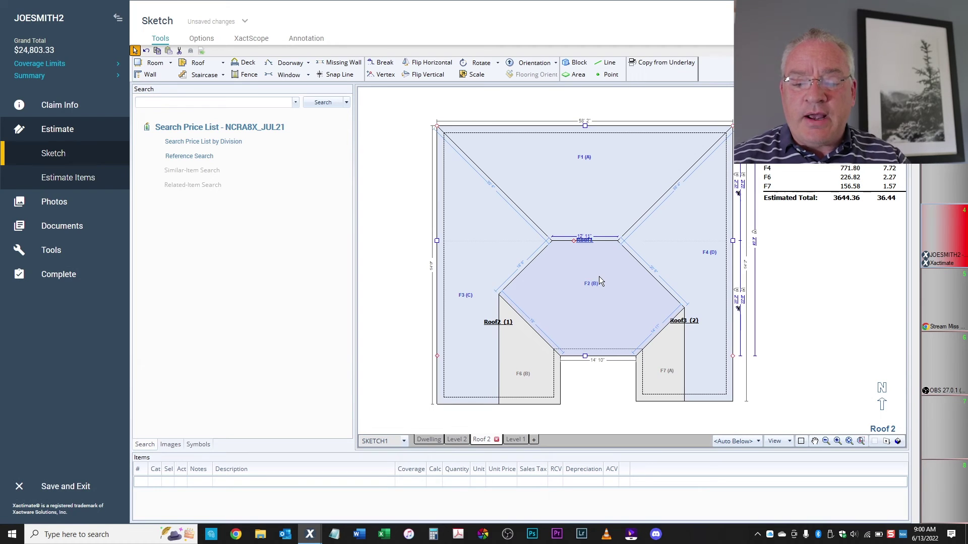
Step: Widen Roof2 to 26' and Roof3 to about 25', then raise Roof3's bottom edge to shorten it
left_click(492, 323)
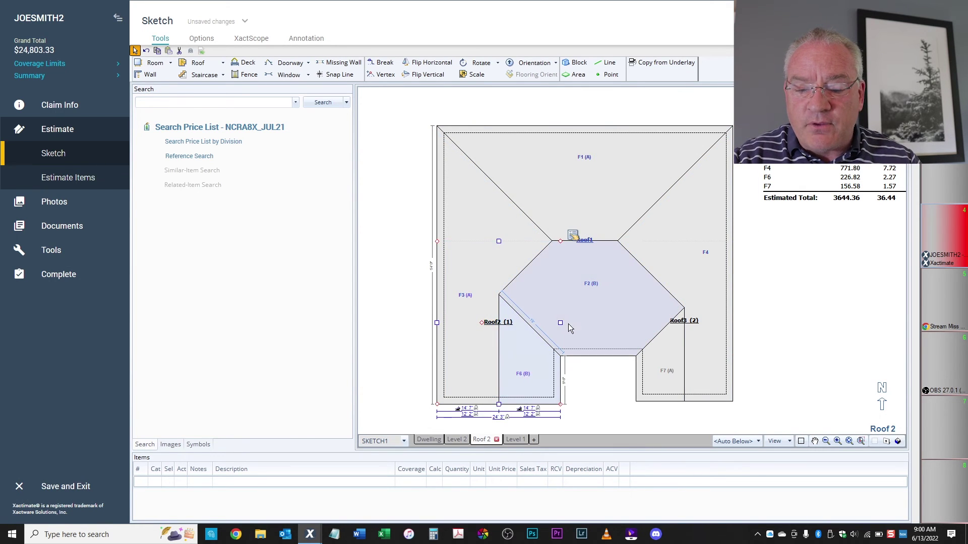
left_click_drag(561, 322, 569, 322)
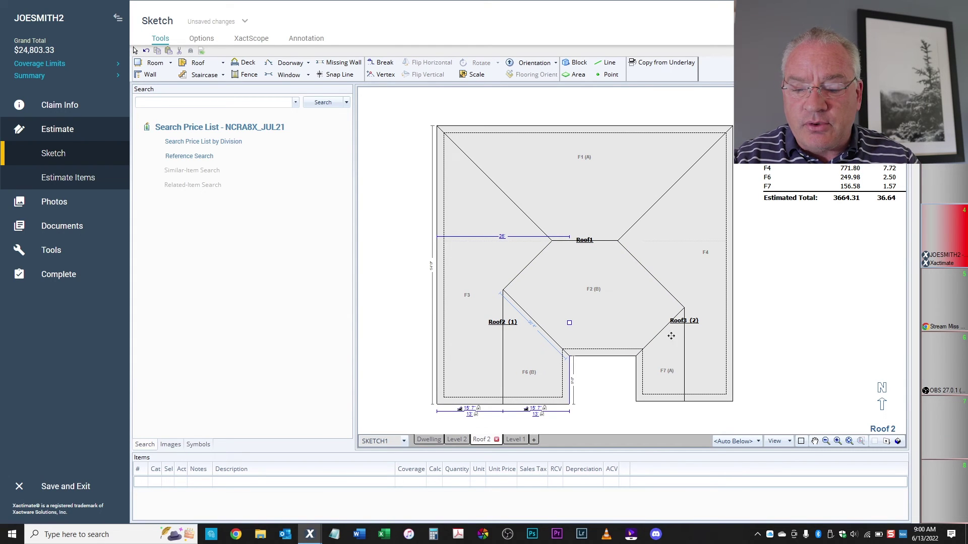
left_click(684, 323)
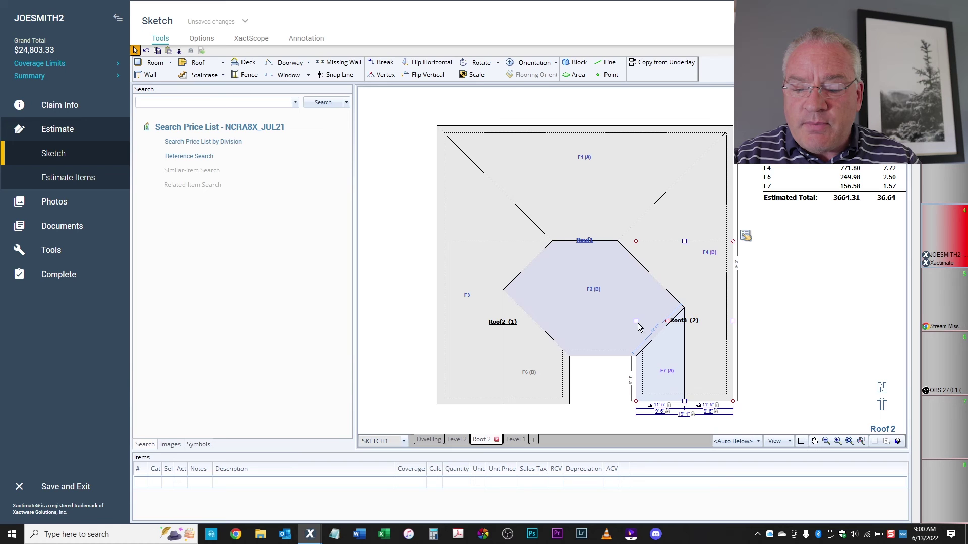
left_click_drag(635, 321, 627, 322)
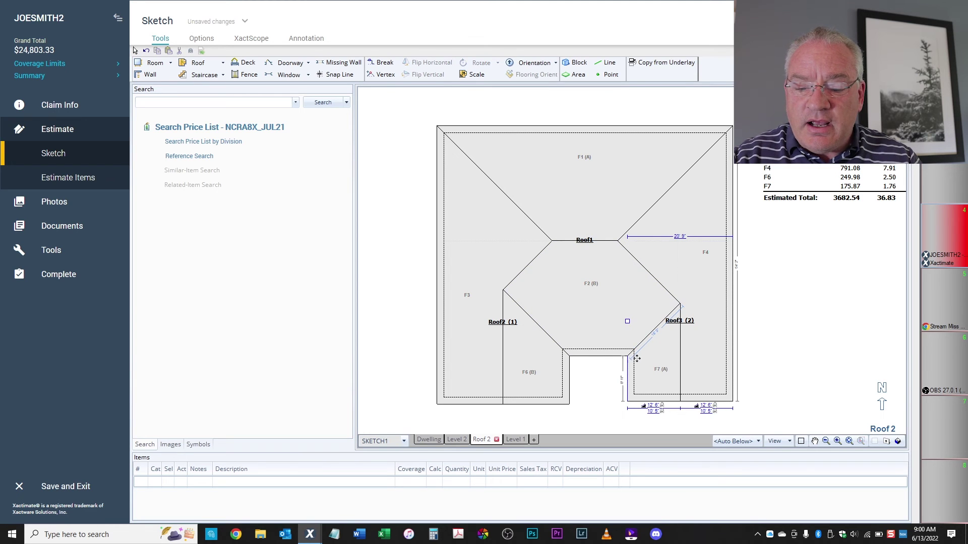
left_click(676, 329)
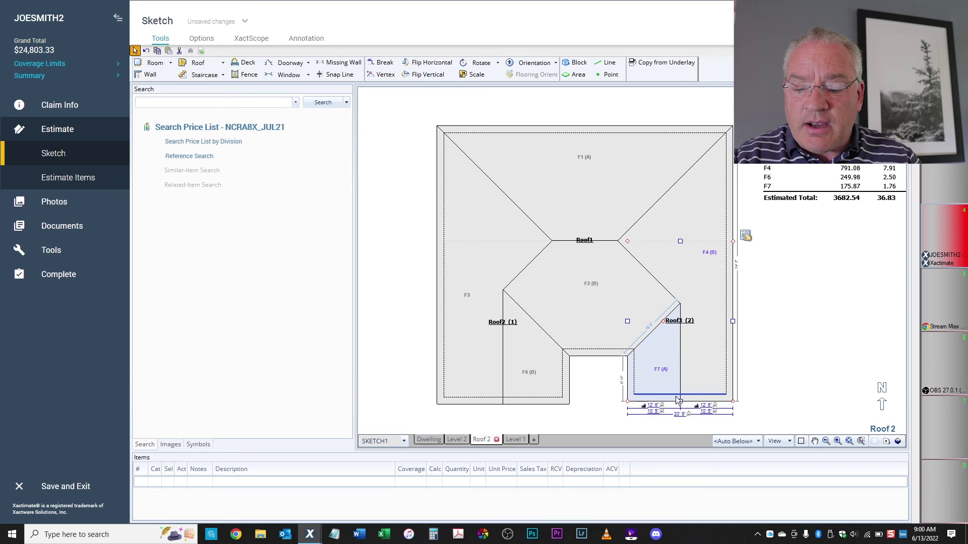
left_click_drag(680, 402, 680, 386)
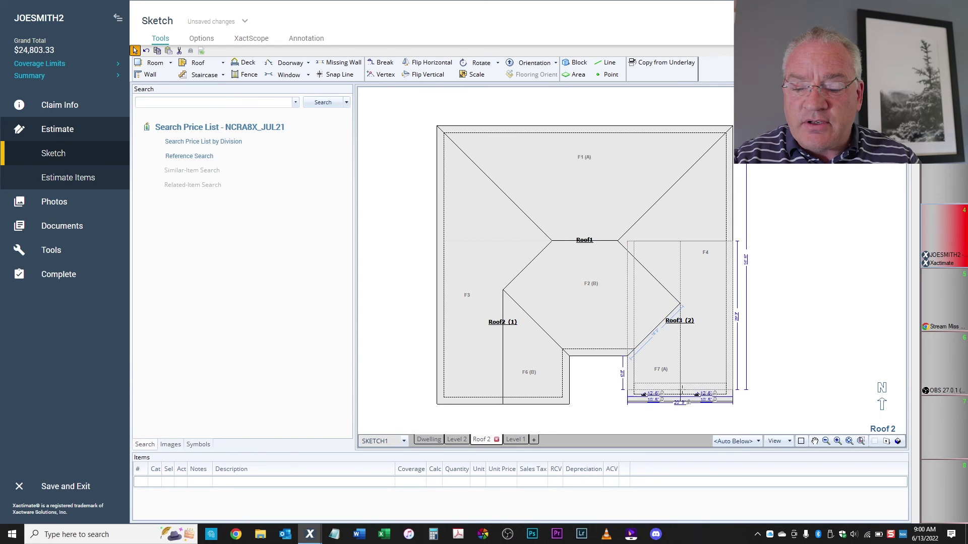